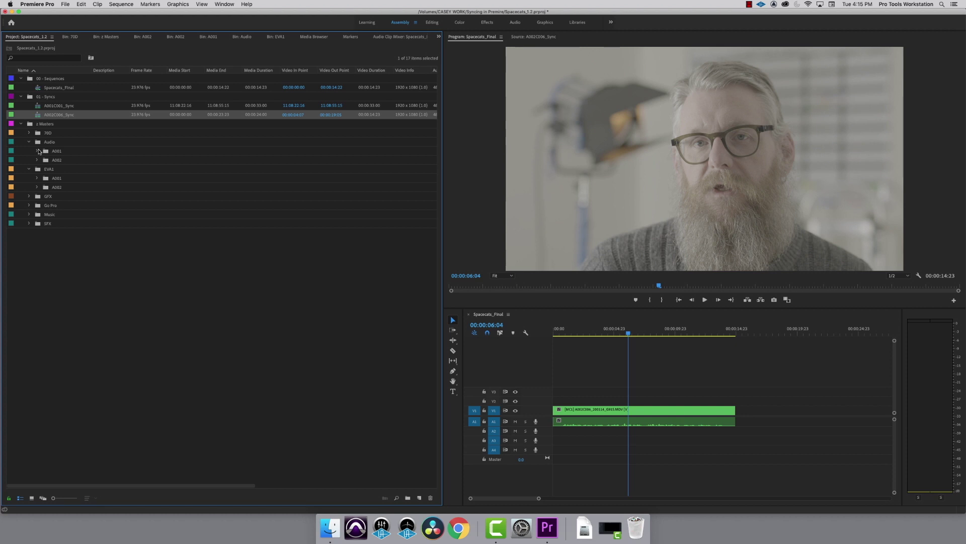
- Select MIXPRE-048 and A001C008 in the expanded A001 bins and bring up their context menu
{"action": "left_click", "coordinate": [38, 151]}
{"action": "left_click", "coordinate": [38, 269]}
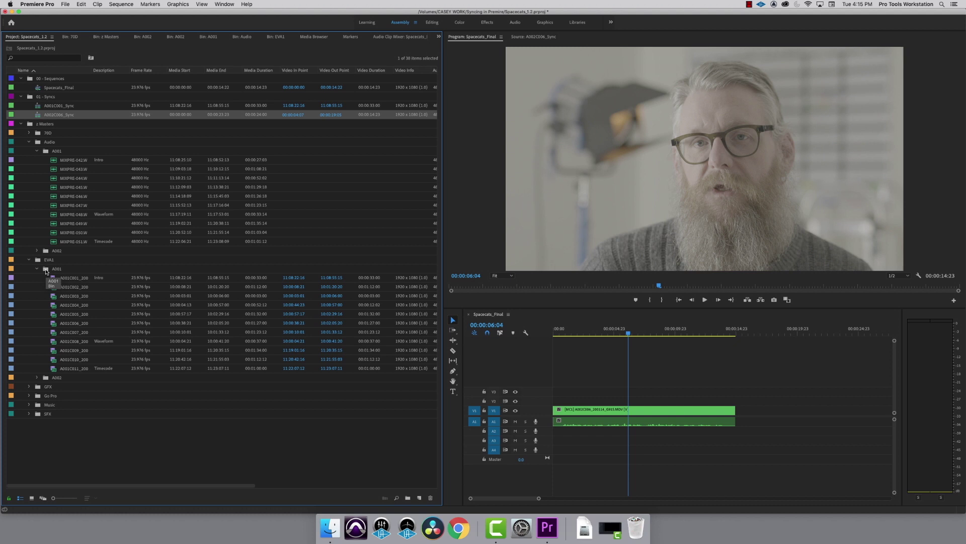
{"action": "left_click", "coordinate": [52, 217]}
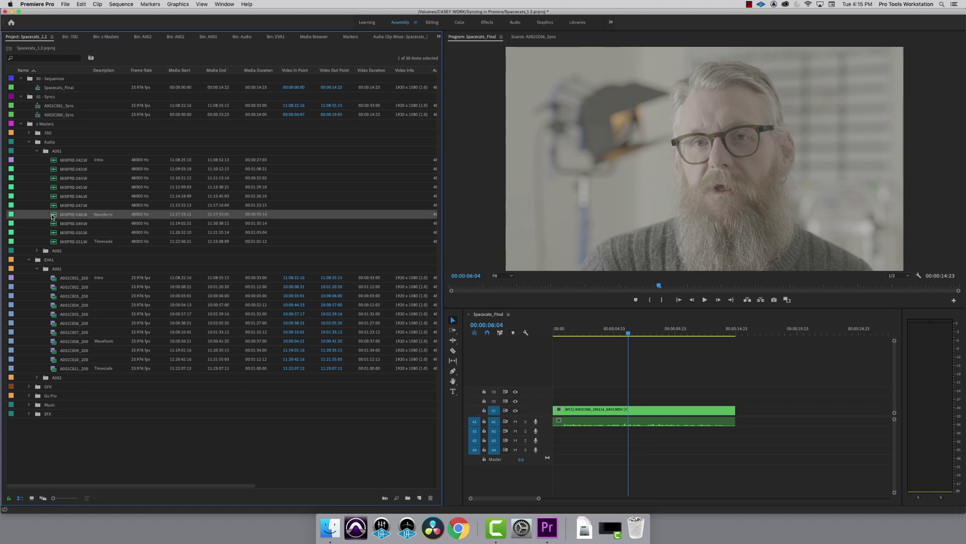
{"action": "left_click", "coordinate": [53, 343], "text": "super"}
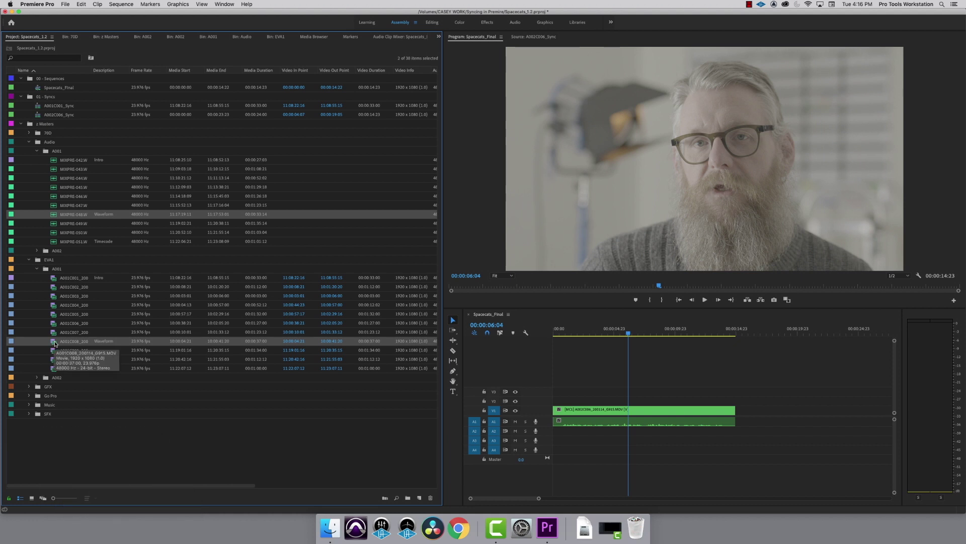
{"action": "left_click", "coordinate": [55, 343], "text": "ctrl"}
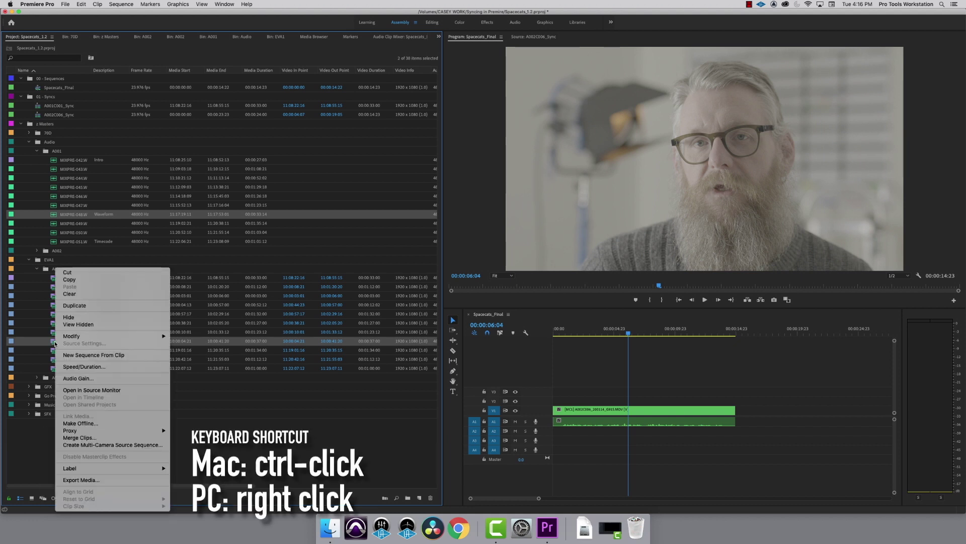
- Create a Multi-Camera Source Sequence with Synchronize Point set to Audio
{"action": "left_click", "coordinate": [114, 444]}
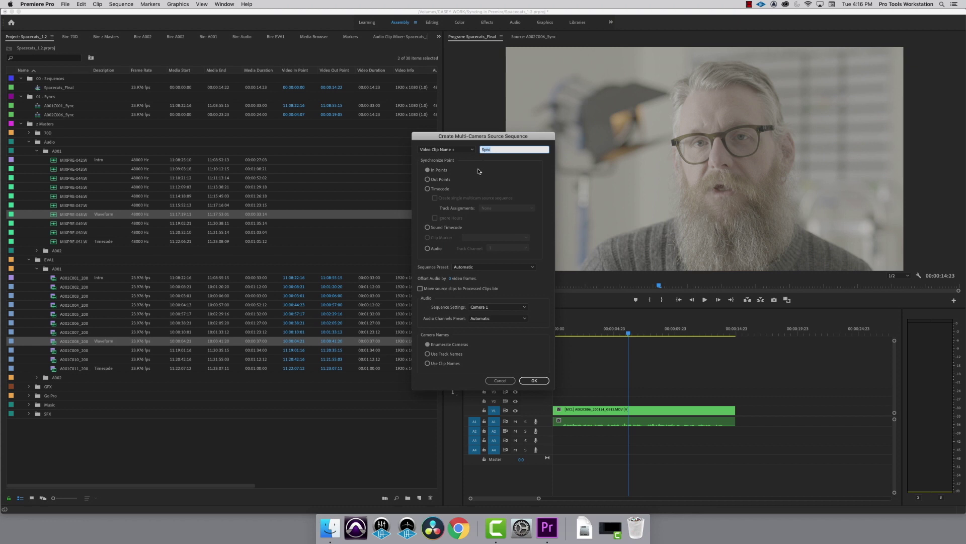
{"action": "left_click", "coordinate": [428, 248]}
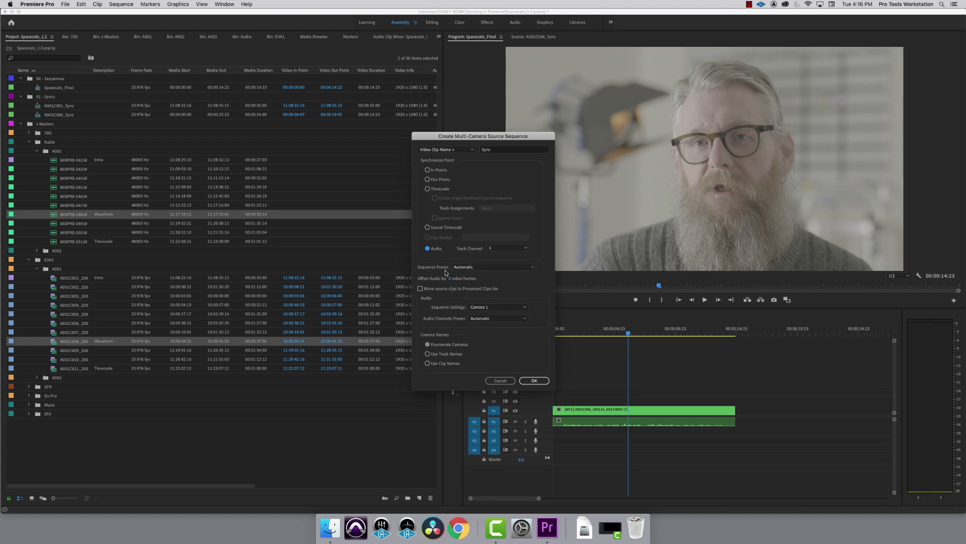
{"action": "left_click", "coordinate": [534, 381]}
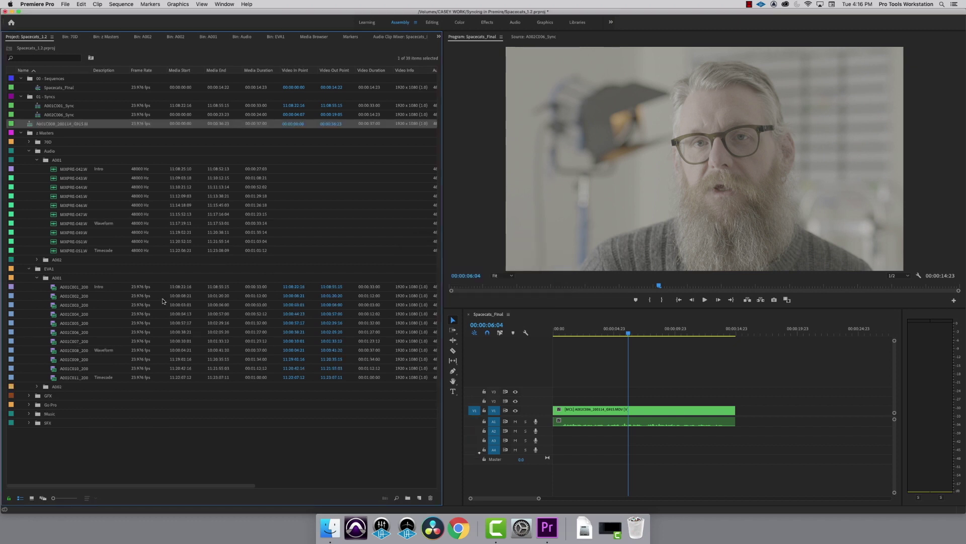
- Load the A001C008 Sync clip into the Source Monitor and play it to 00:00:12:05
{"action": "double_click", "coordinate": [31, 126]}
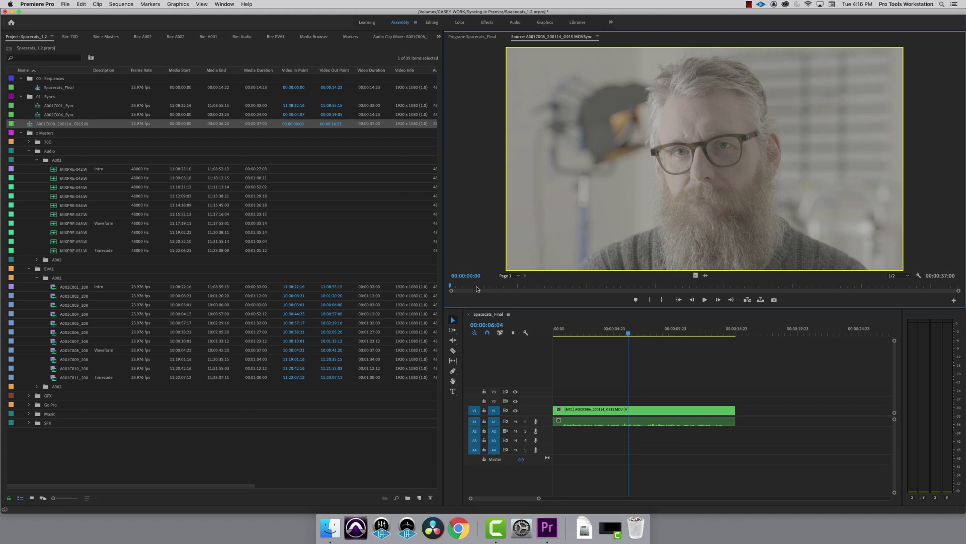
{"action": "key", "text": "space"}
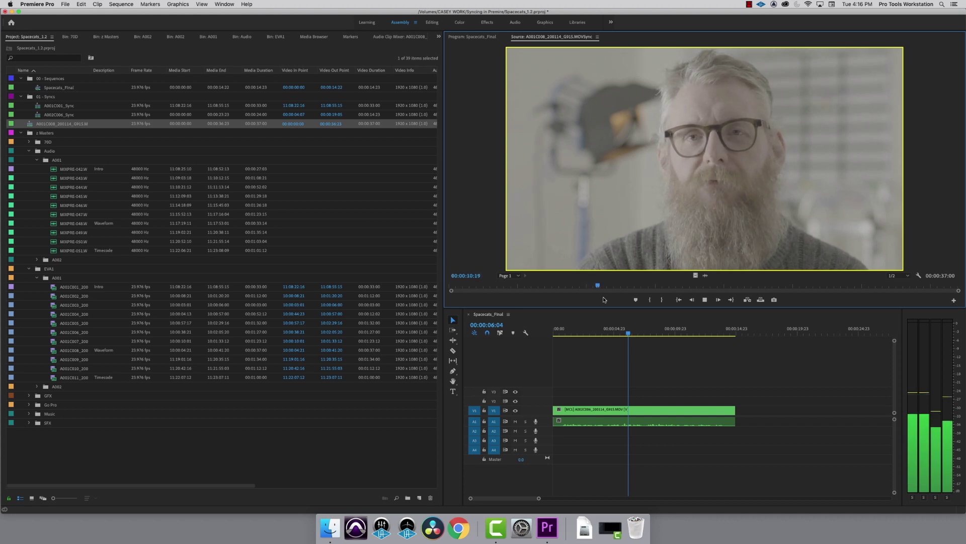
{"action": "key", "text": "space"}
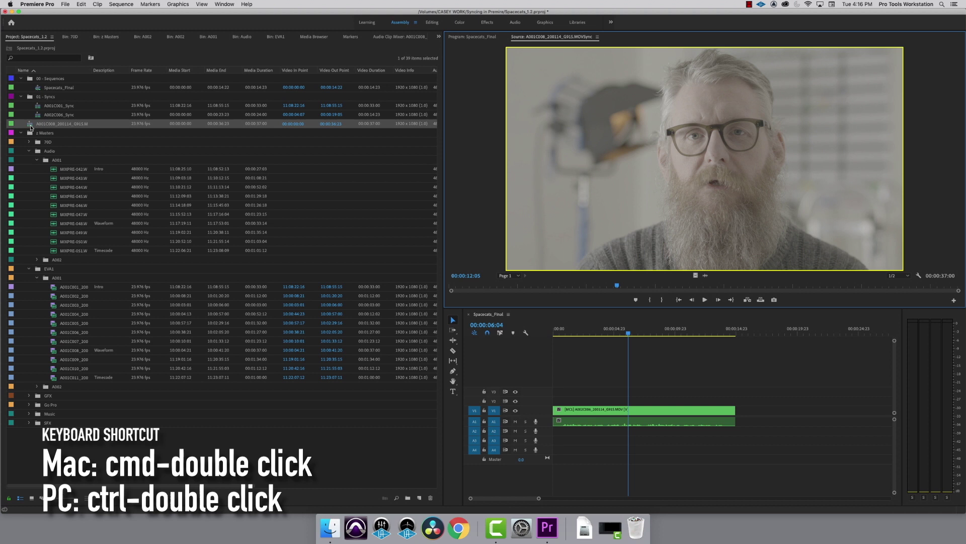
- Open the A001C008 multicam clip in the Timeline, enlarge track A5, and zoom around 00:00:28:14
{"action": "double_click", "coordinate": [31, 127], "text": "super"}
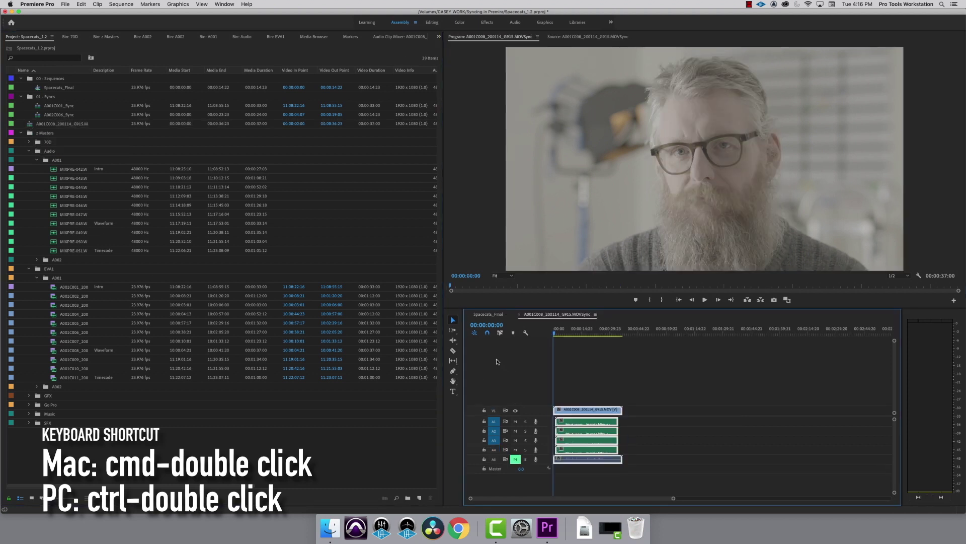
{"action": "left_click_drag", "start_coordinate": [674, 498], "coordinate": [603, 498]}
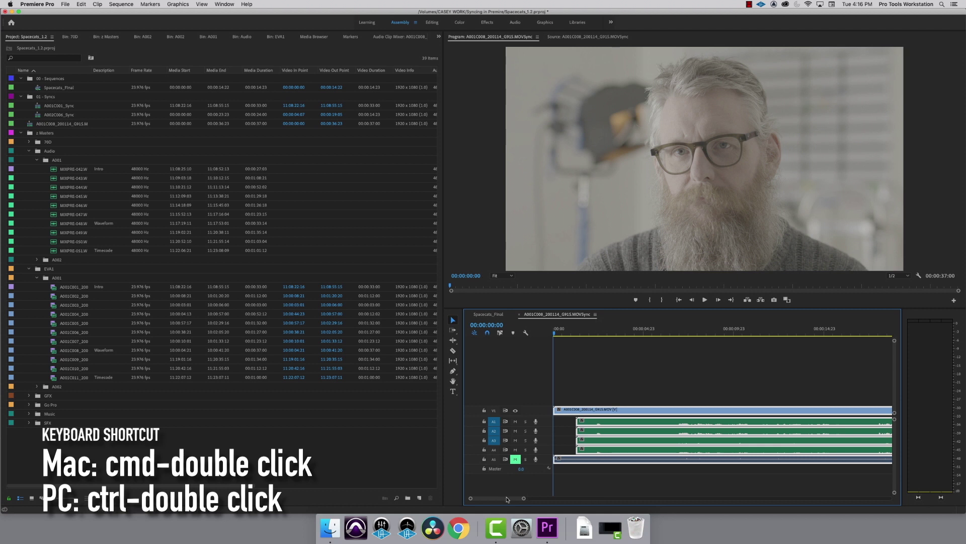
{"action": "scroll", "coordinate": [505, 499], "scroll_direction": "down", "scroll_amount": 2}
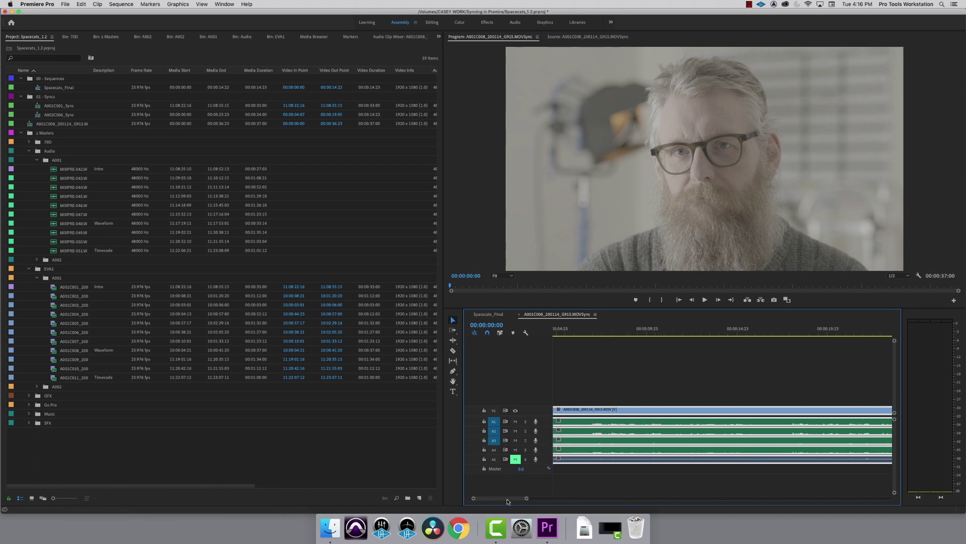
{"action": "left_click_drag", "start_coordinate": [535, 463], "coordinate": [529, 478]}
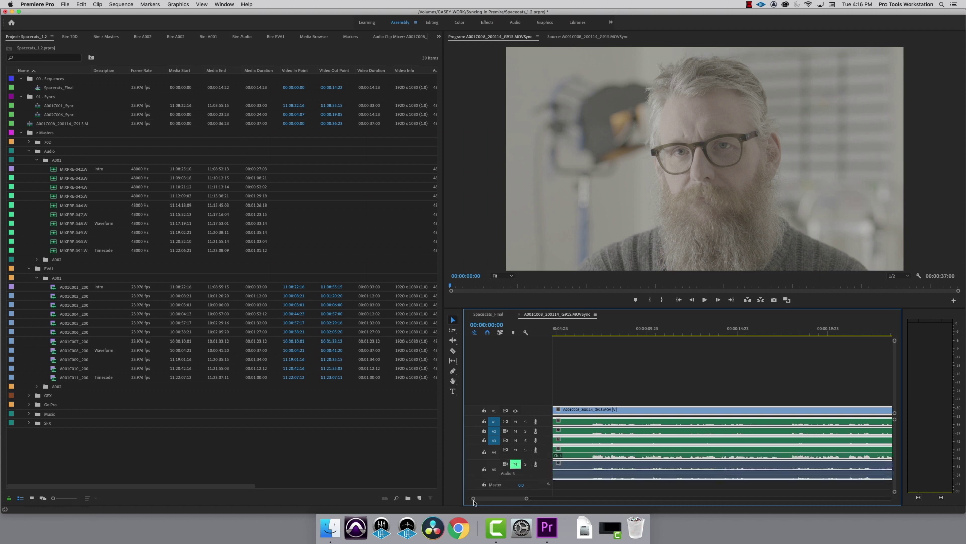
{"action": "left_click_drag", "start_coordinate": [474, 498], "coordinate": [487, 498]}
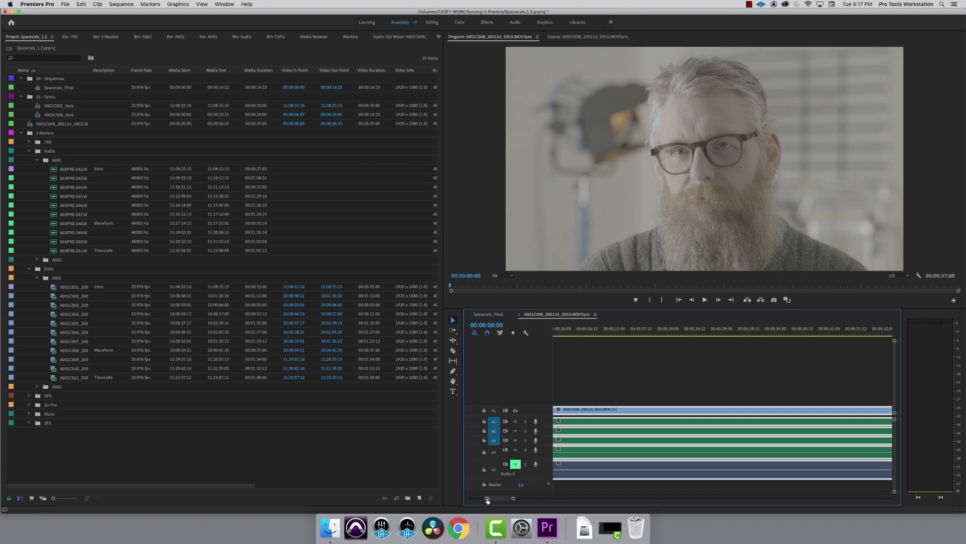
{"action": "left_click", "coordinate": [651, 332]}
{"action": "key", "text": "equal"}
{"action": "key", "text": "equal"}
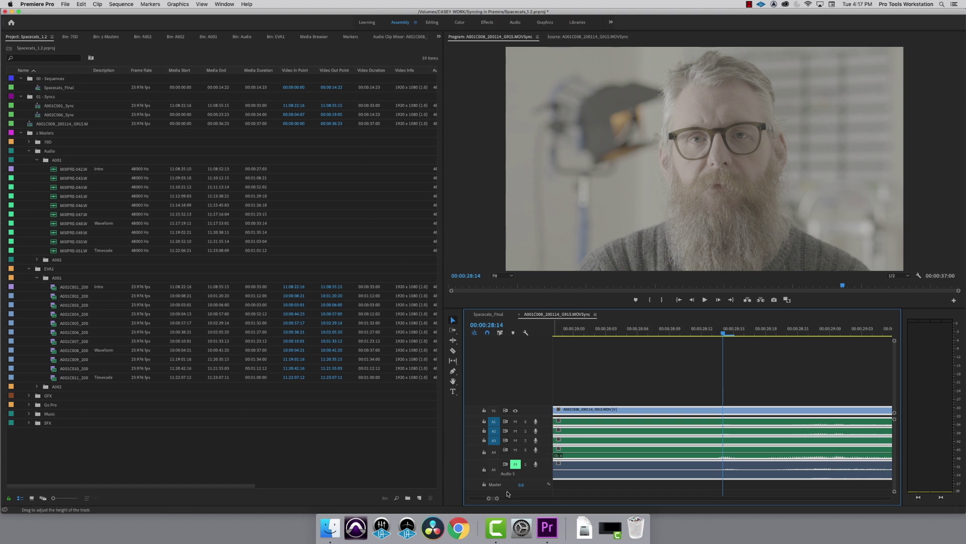
{"action": "left_click_drag", "start_coordinate": [496, 499], "coordinate": [565, 497]}
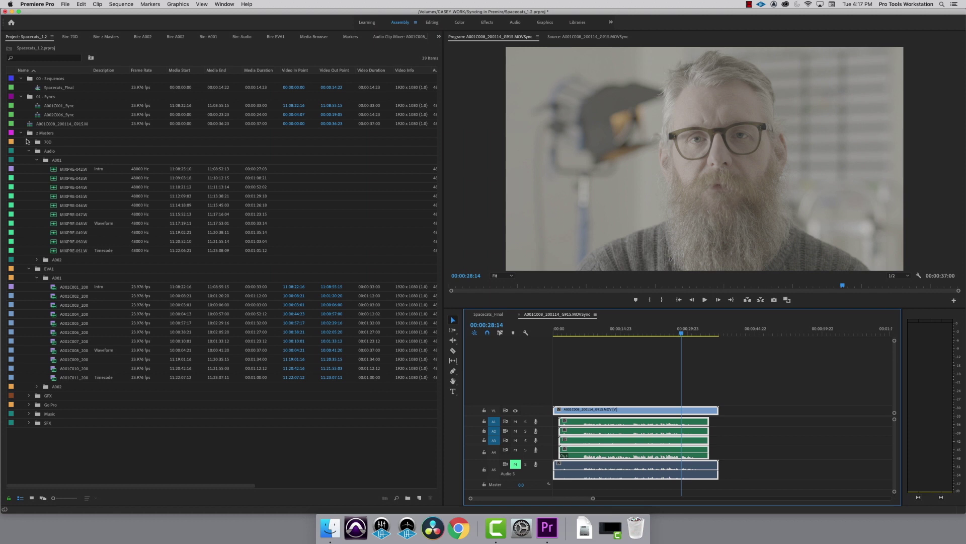
- Set the synced clip's Audio Channels to a single mono audio clip
{"action": "left_click", "coordinate": [31, 125]}
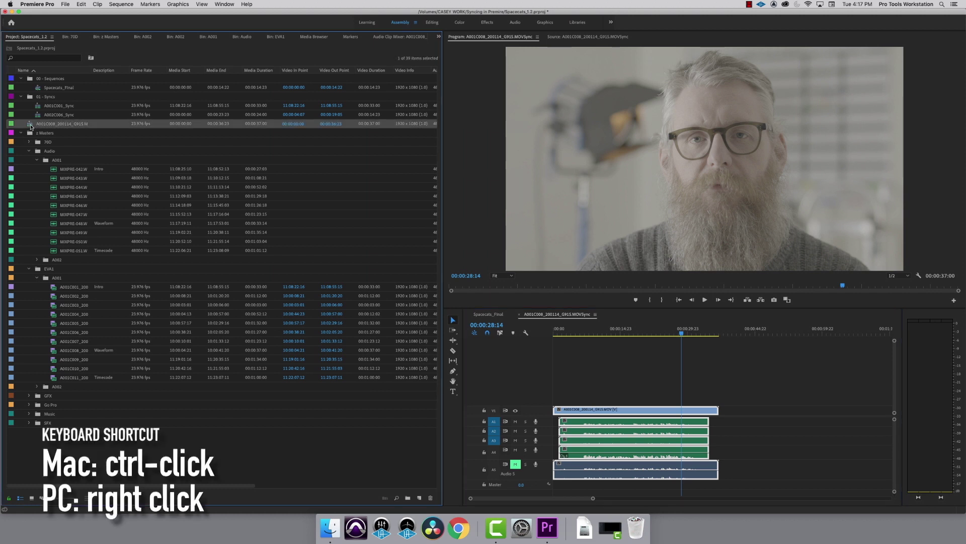
{"action": "left_click", "coordinate": [31, 126], "text": "ctrl"}
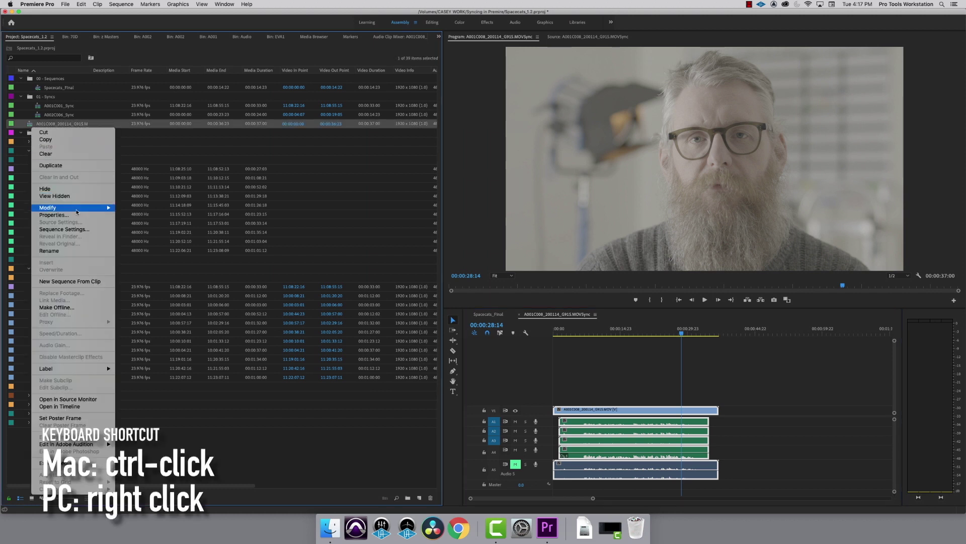
{"action": "mouse_move", "coordinate": [76, 211]}
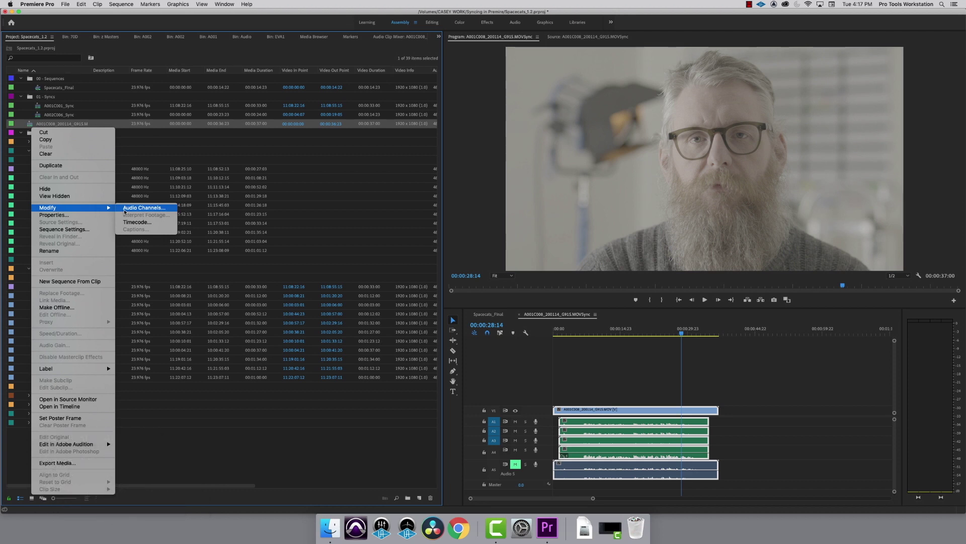
{"action": "left_click", "coordinate": [139, 209]}
{"action": "left_click", "coordinate": [428, 165]}
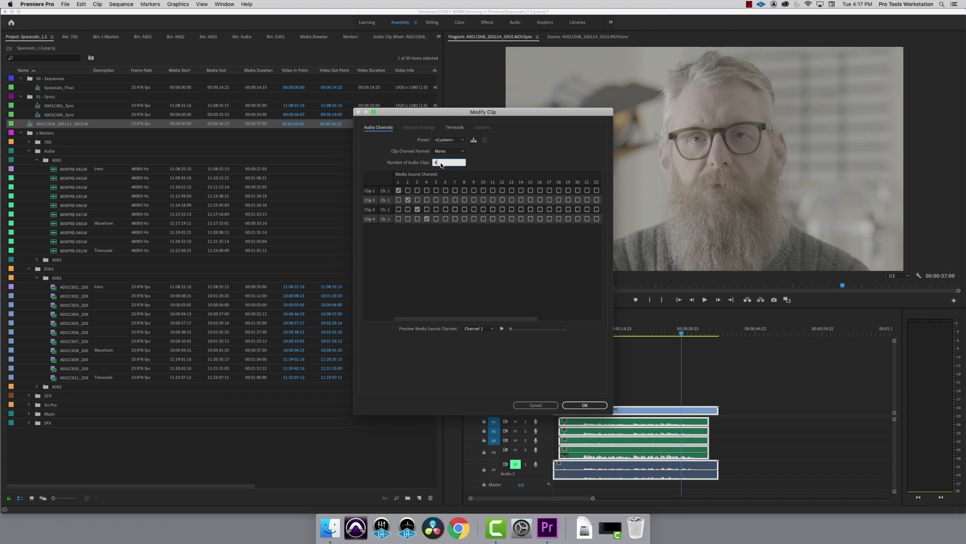
{"action": "left_click", "coordinate": [426, 279]}
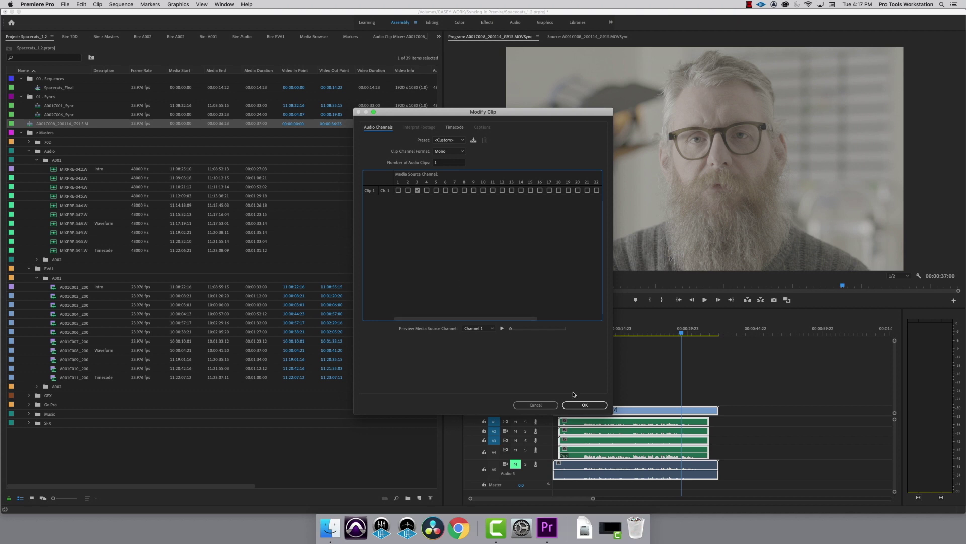
{"action": "left_click", "coordinate": [588, 406]}
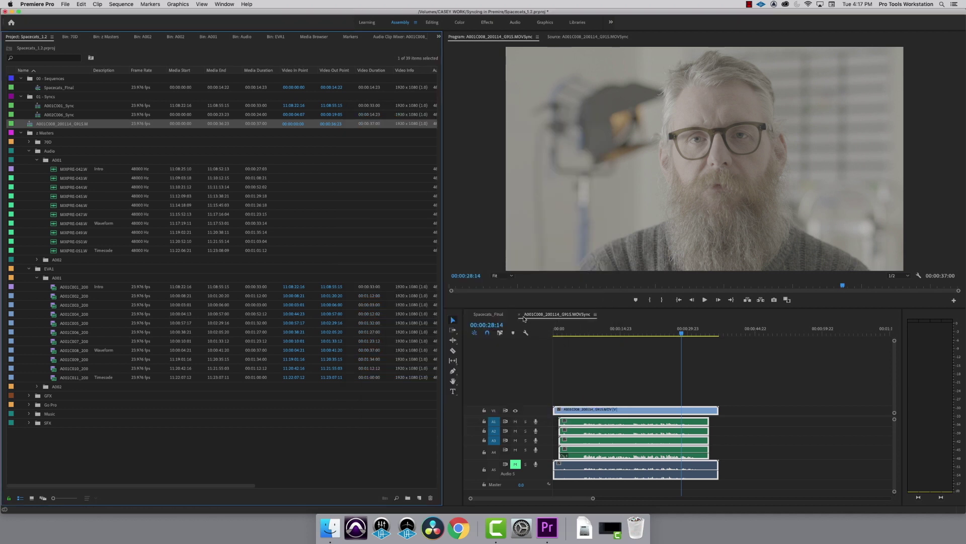
- Close the multicam sequence, load the Sync clip in the Source Monitor, and play from 00:00:04:20
{"action": "left_click", "coordinate": [523, 319]}
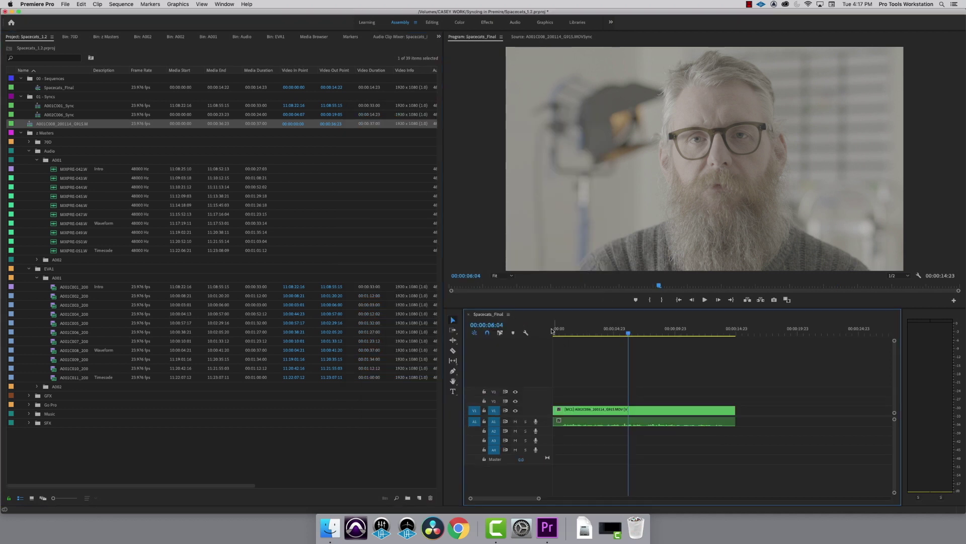
{"action": "left_click", "coordinate": [492, 224]}
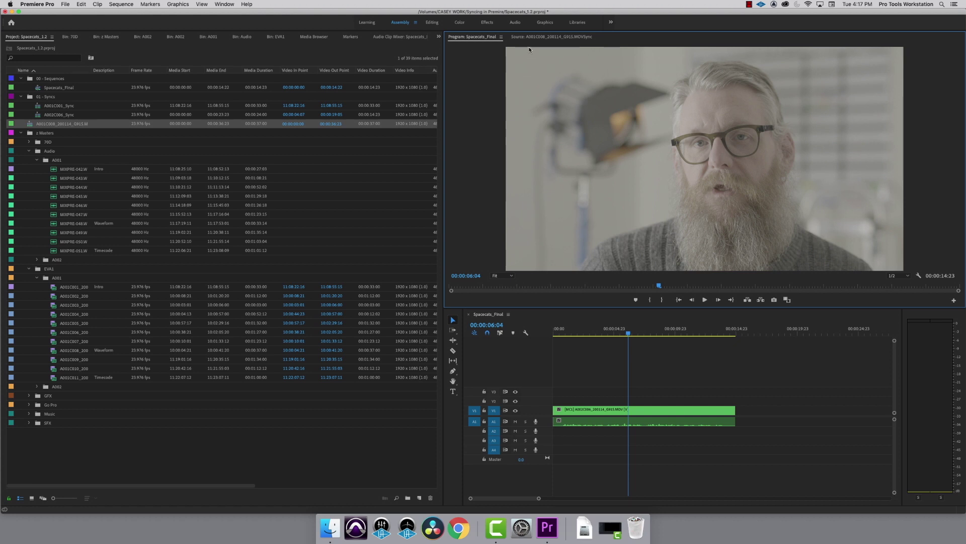
{"action": "double_click", "coordinate": [30, 126]}
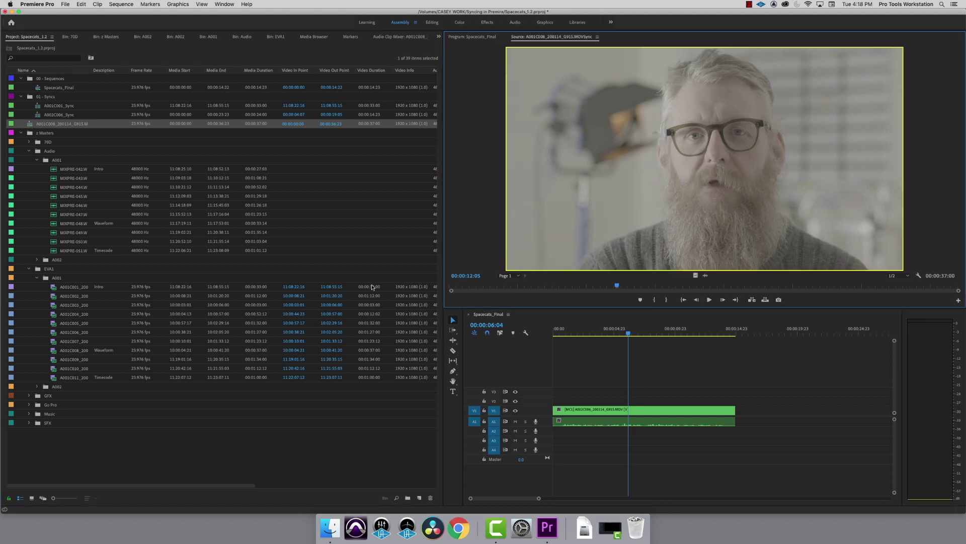
{"action": "left_click", "coordinate": [516, 287]}
{"action": "key", "text": "space"}
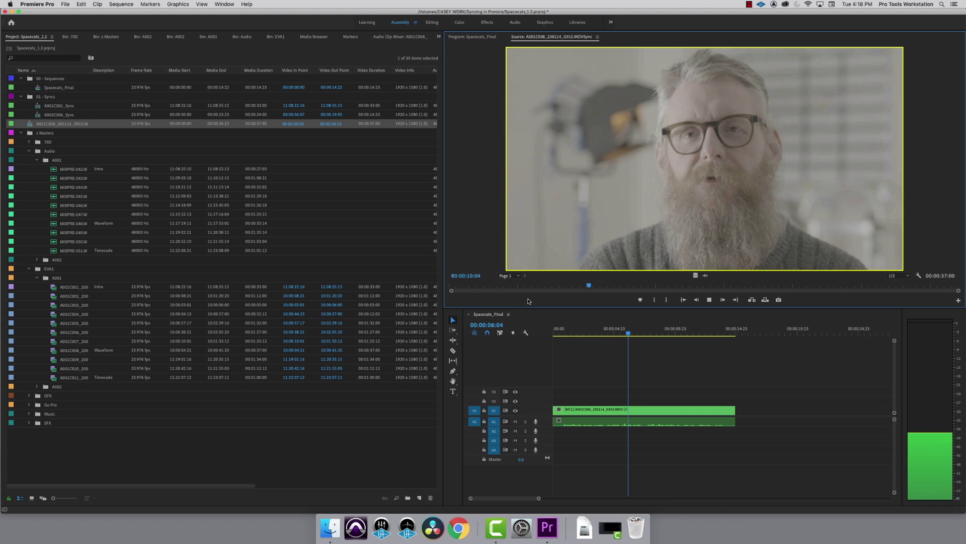
{"action": "key", "text": "space"}
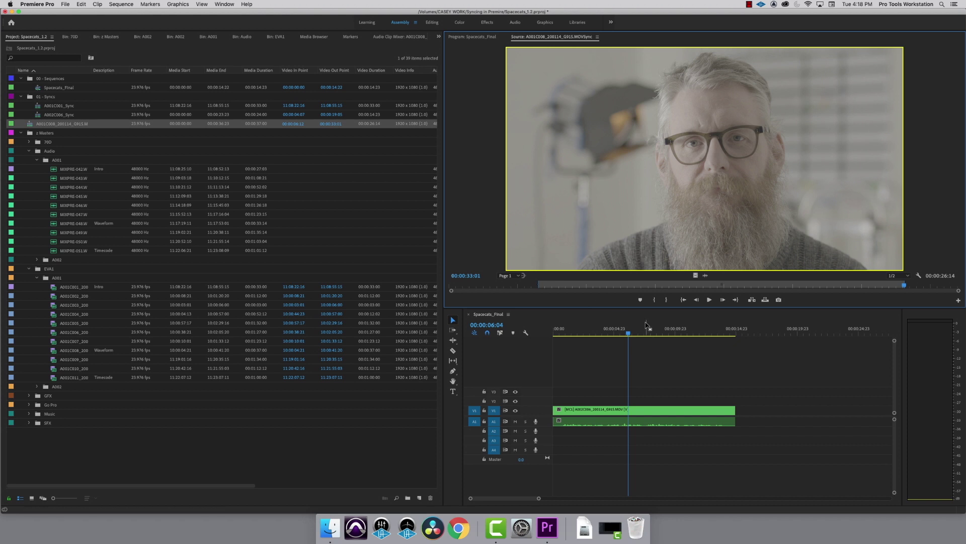
- Add the marked clip at the end of Spacecats_Final and shift it about 4 seconds later
{"action": "left_click", "coordinate": [645, 318]}
{"action": "key", "text": "End"}
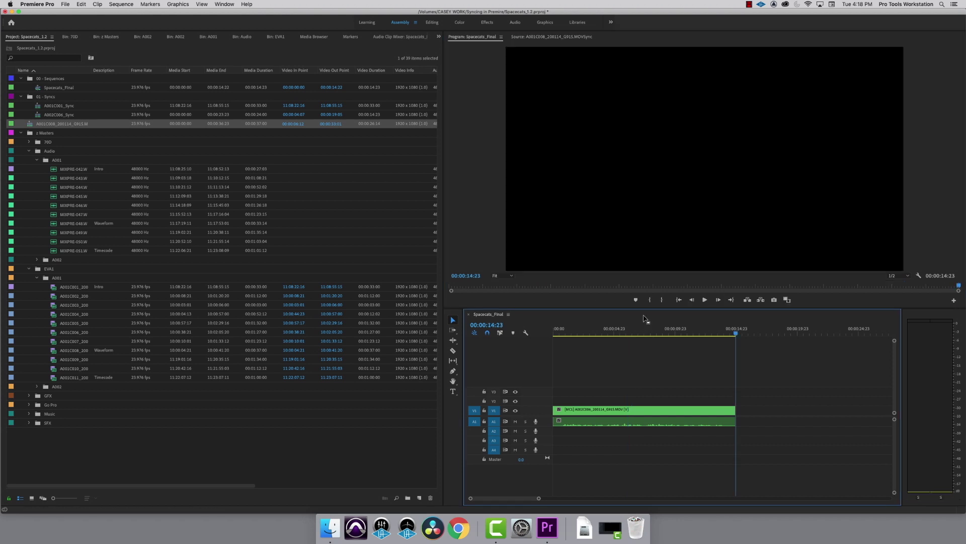
{"action": "key", "text": "."}
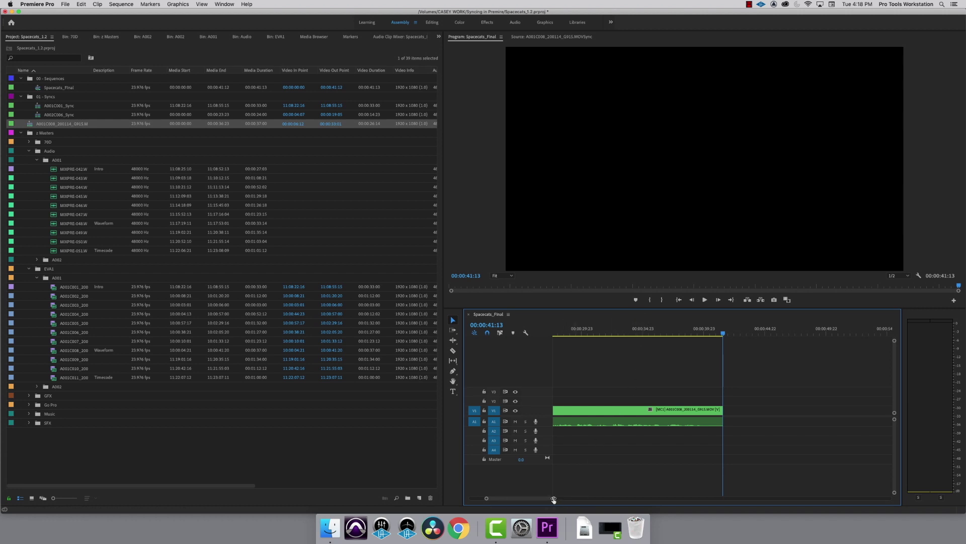
{"action": "left_click_drag", "start_coordinate": [553, 498], "coordinate": [618, 498]}
{"action": "left_click_drag", "start_coordinate": [628, 408], "coordinate": [663, 413]}
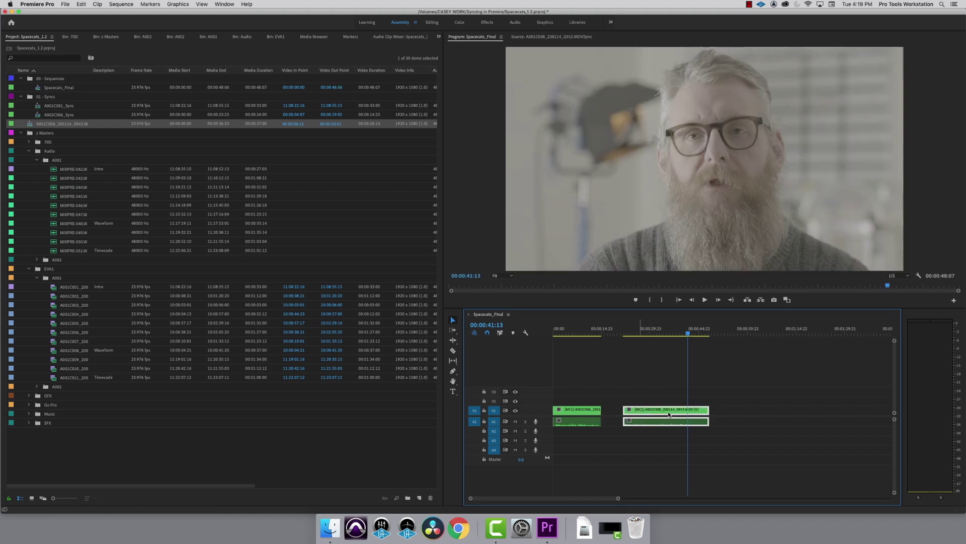